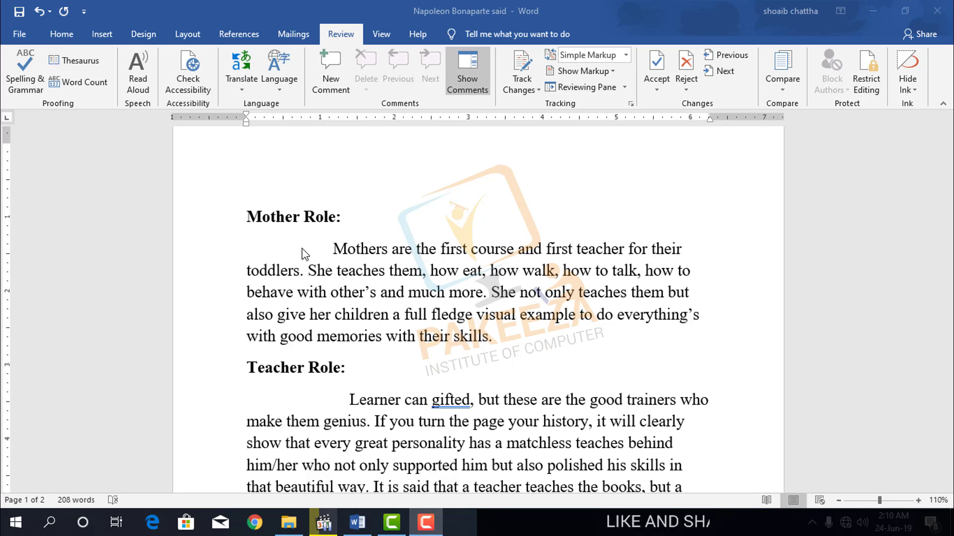
{"action": "left_click", "coordinate": [330, 247]}
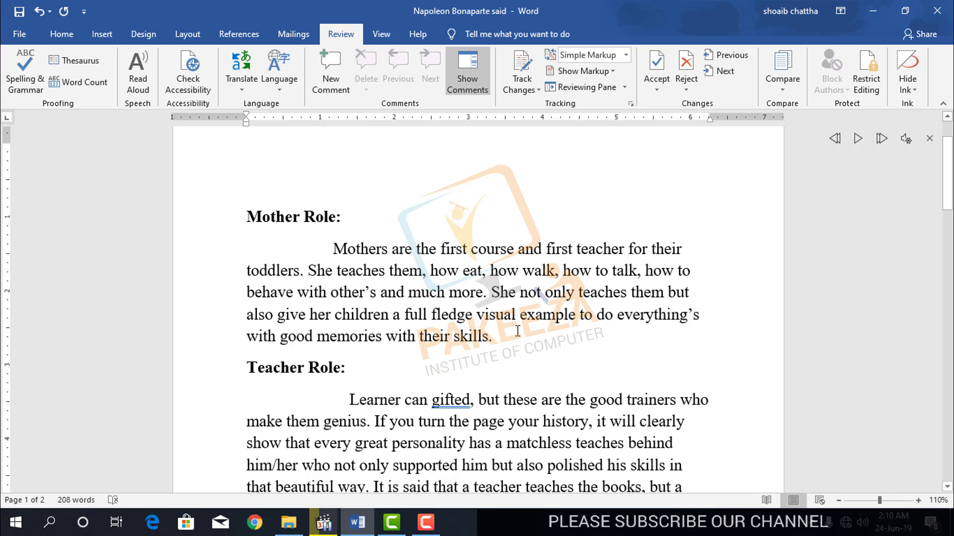
{"action": "left_click_drag", "start_coordinate": [496, 336], "coordinate": [477, 490]}
{"action": "left_click", "coordinate": [499, 345]}
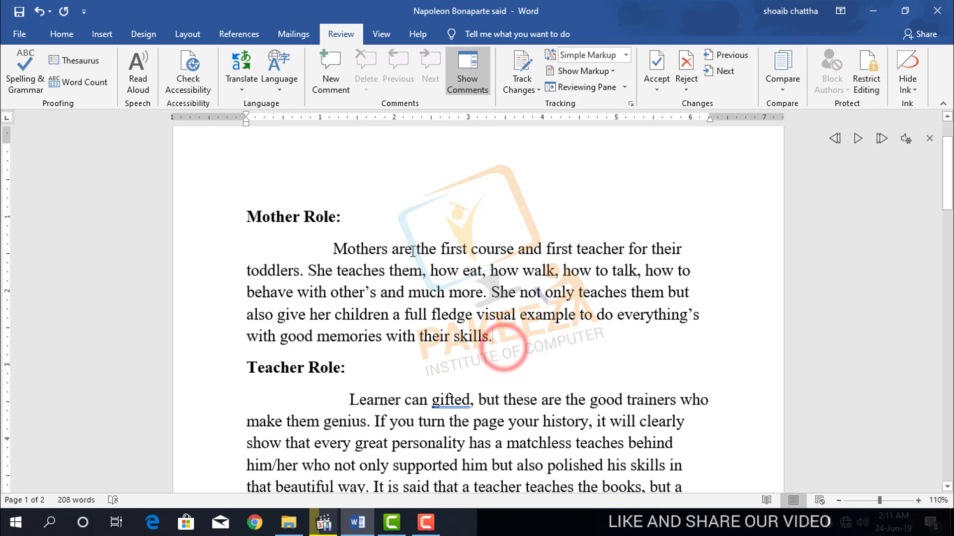
Select the word "Mothers" in the Mother Role paragraph and try to start a translation of the whole document
{"action": "left_click_drag", "start_coordinate": [394, 243], "coordinate": [333, 248]}
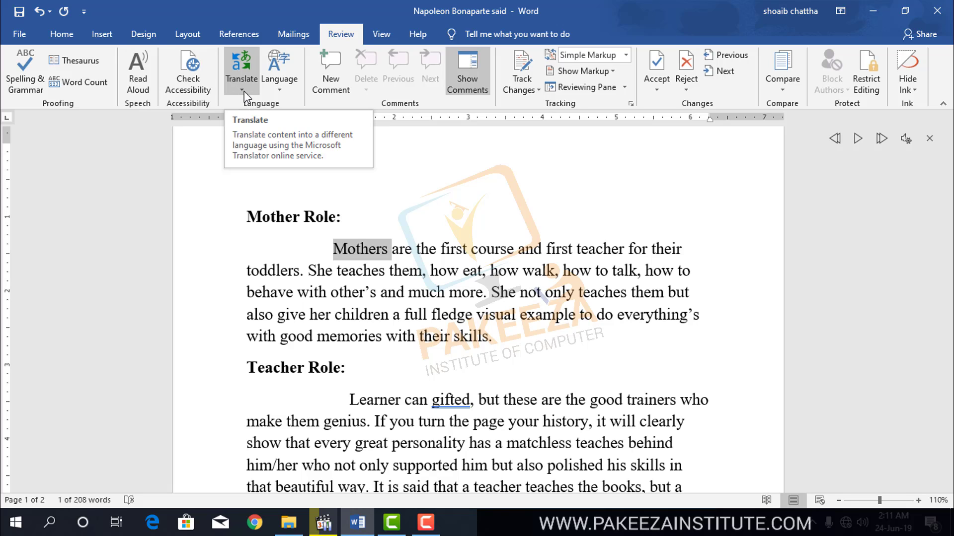
{"action": "left_click", "coordinate": [243, 89]}
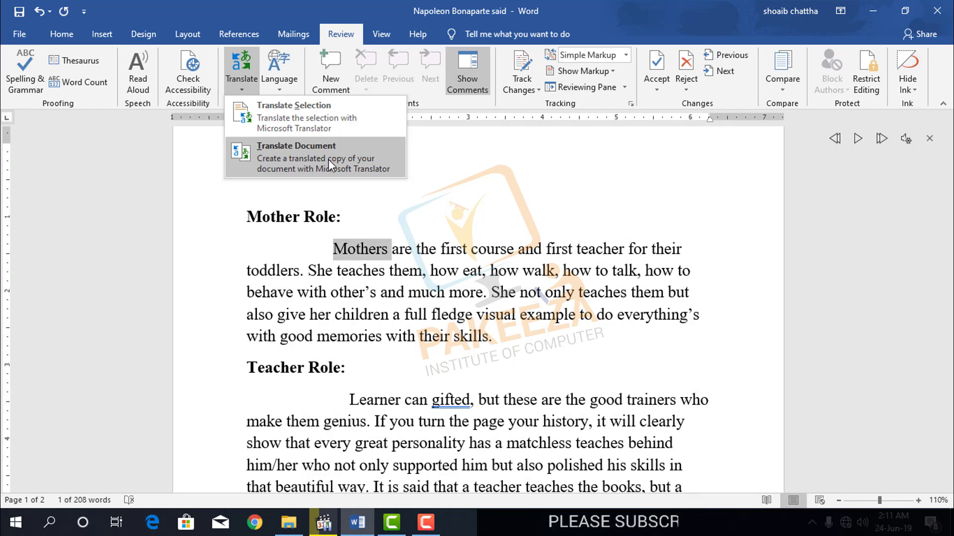
{"action": "left_click", "coordinate": [296, 153]}
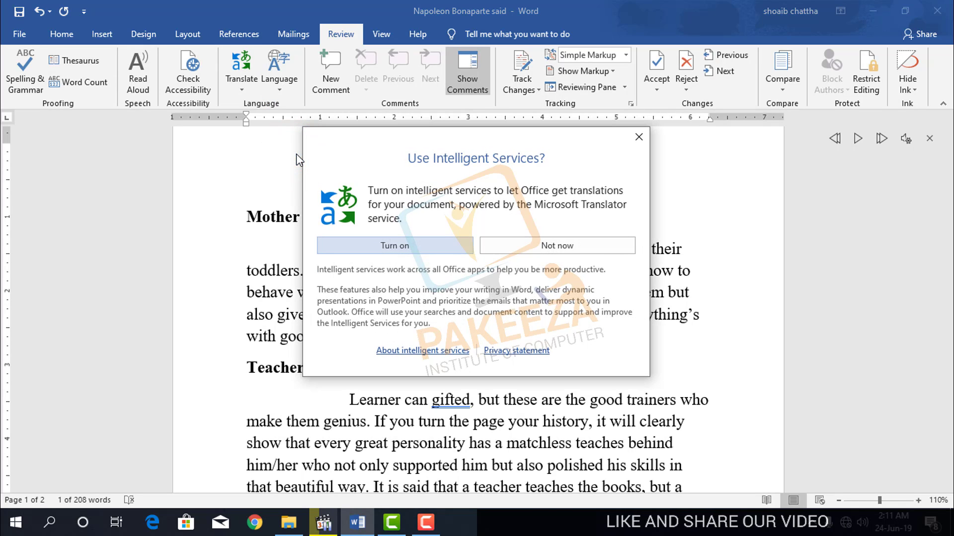
{"action": "left_click", "coordinate": [639, 137]}
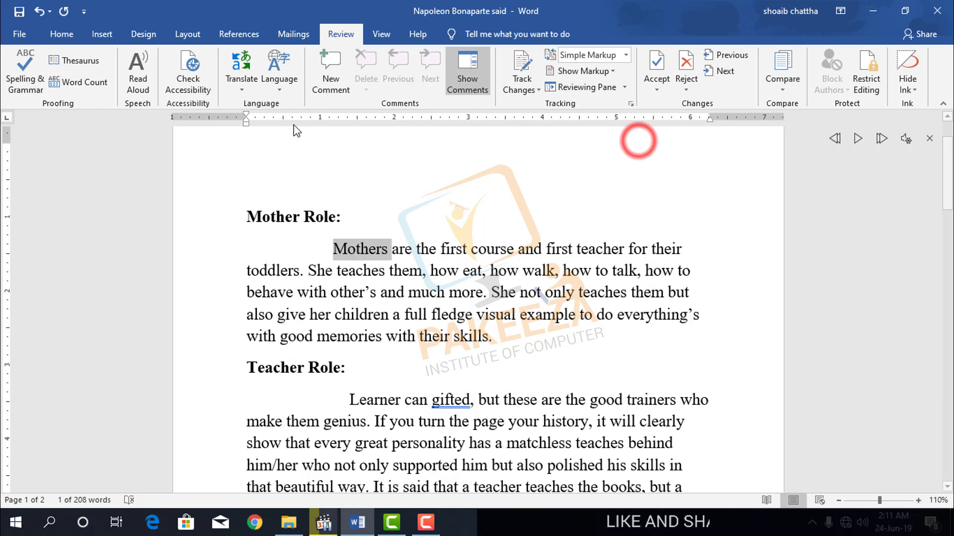
Try to translate the selected word "Mothers" with Microsoft Translator, turning on intelligent services, and close the translation pane
{"action": "left_click", "coordinate": [241, 85]}
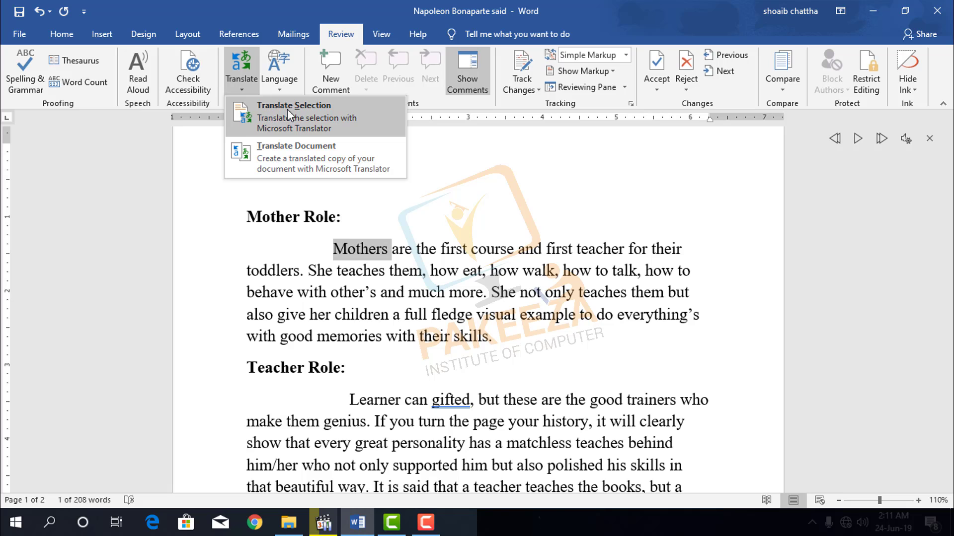
{"action": "left_click", "coordinate": [300, 115]}
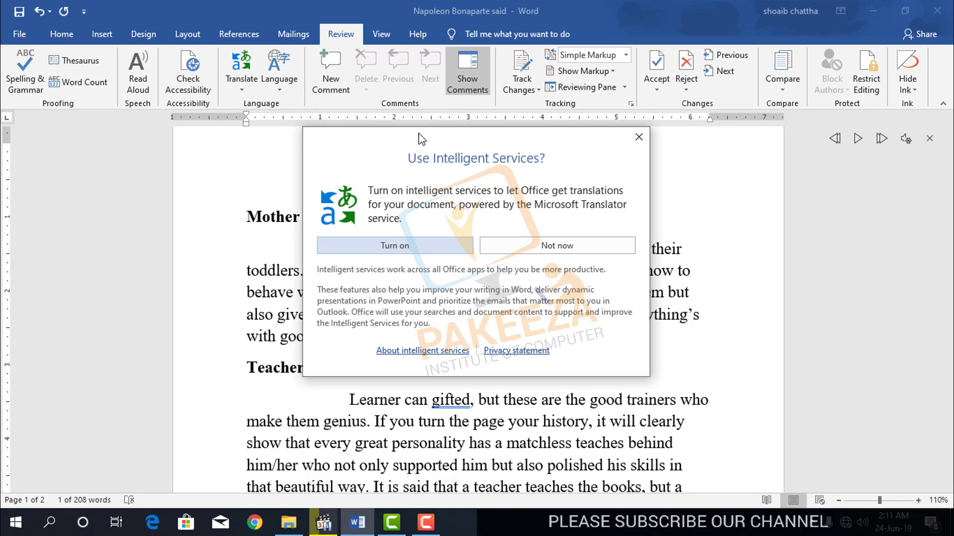
{"action": "left_click_drag", "start_coordinate": [420, 138], "coordinate": [526, 136]}
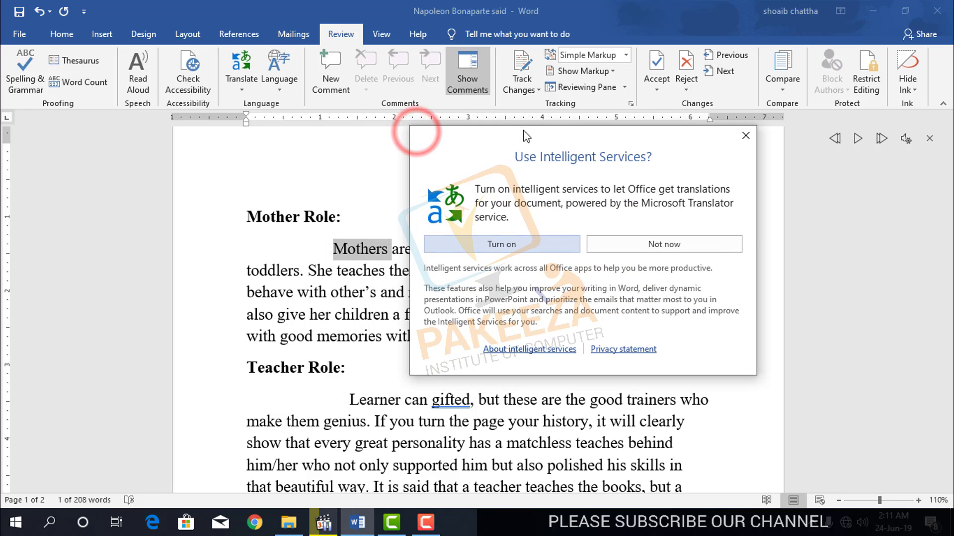
{"action": "left_click", "coordinate": [511, 246]}
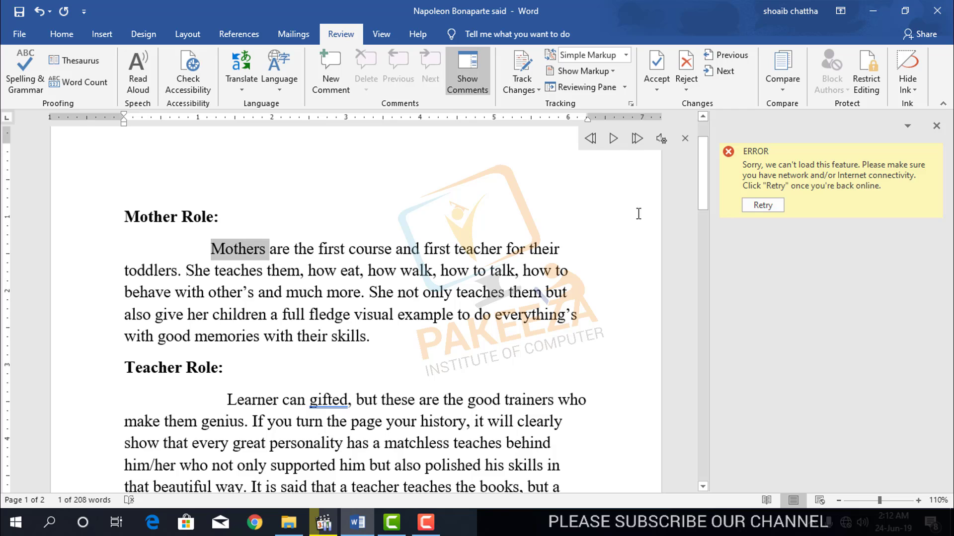
{"action": "left_click", "coordinate": [936, 126]}
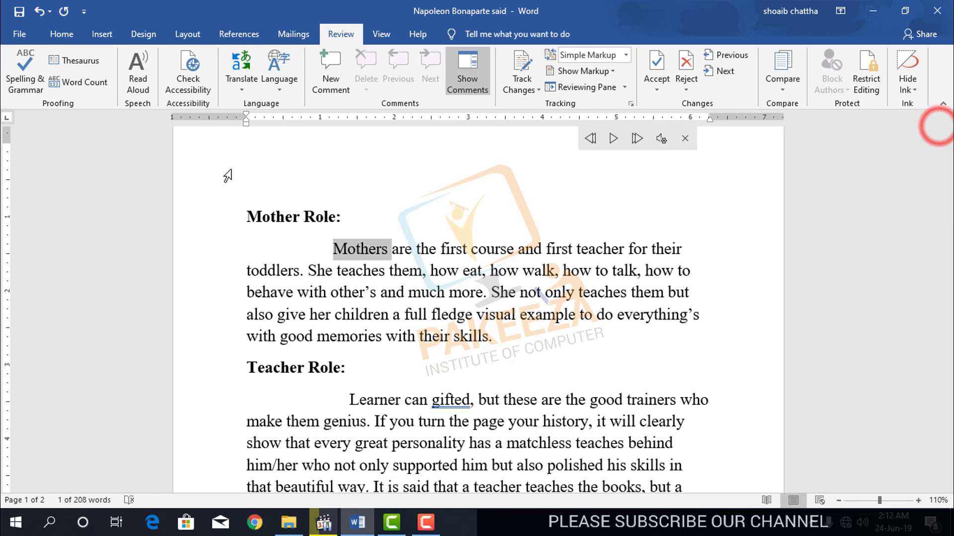
{"action": "left_click", "coordinate": [283, 88]}
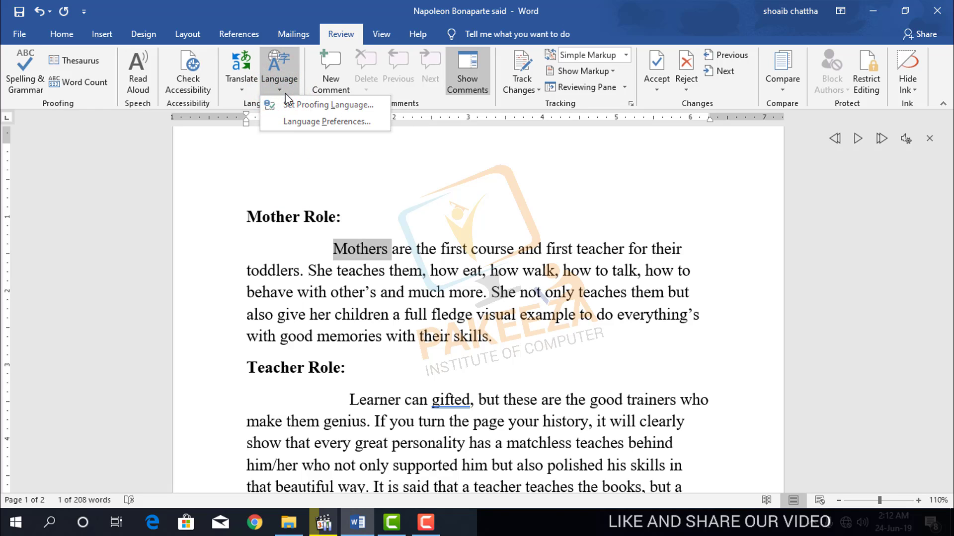
{"action": "left_click", "coordinate": [394, 166]}
{"action": "left_click", "coordinate": [395, 270]}
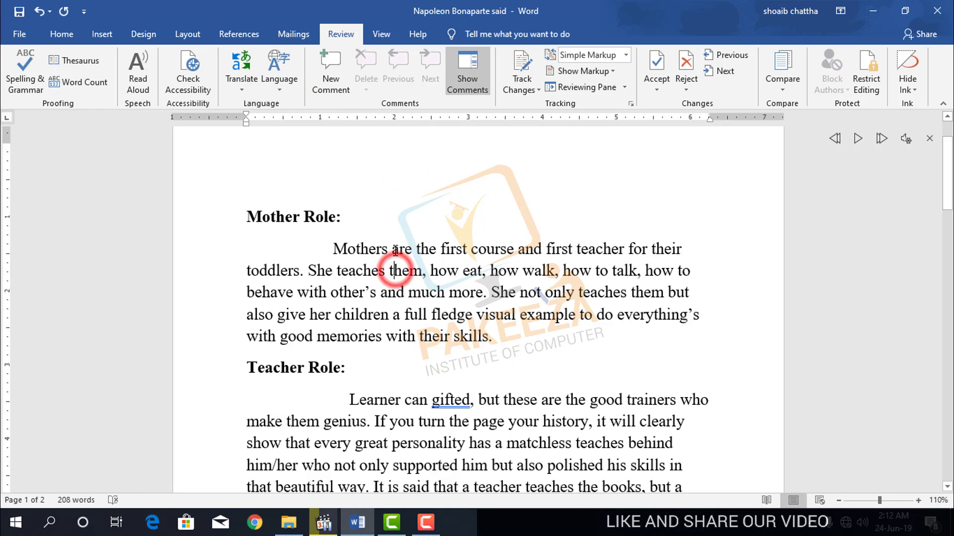
Set the proofing language of the word "Mothers" in the Mother Role paragraph to Urdu (Pakistan)
{"action": "double_click", "coordinate": [368, 248]}
{"action": "left_click", "coordinate": [280, 88]}
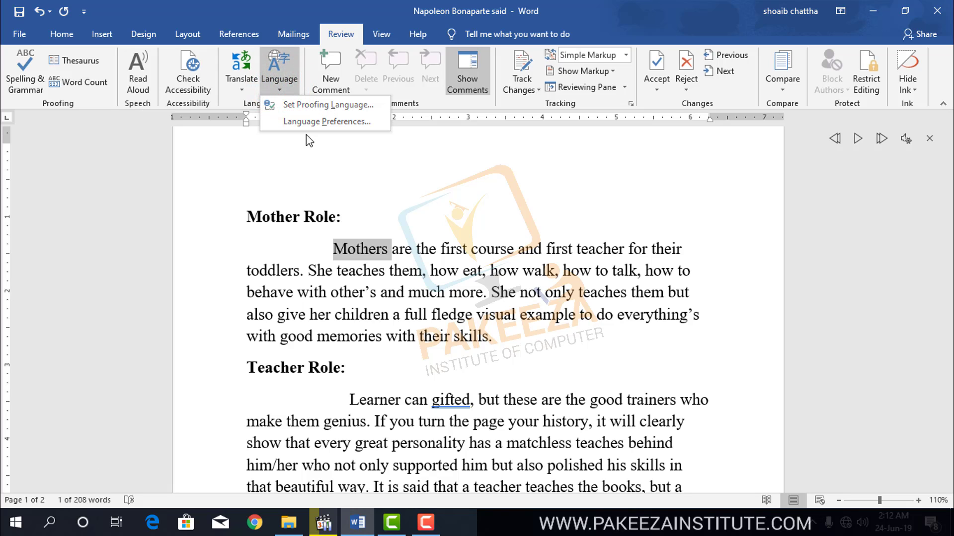
{"action": "left_click", "coordinate": [322, 106]}
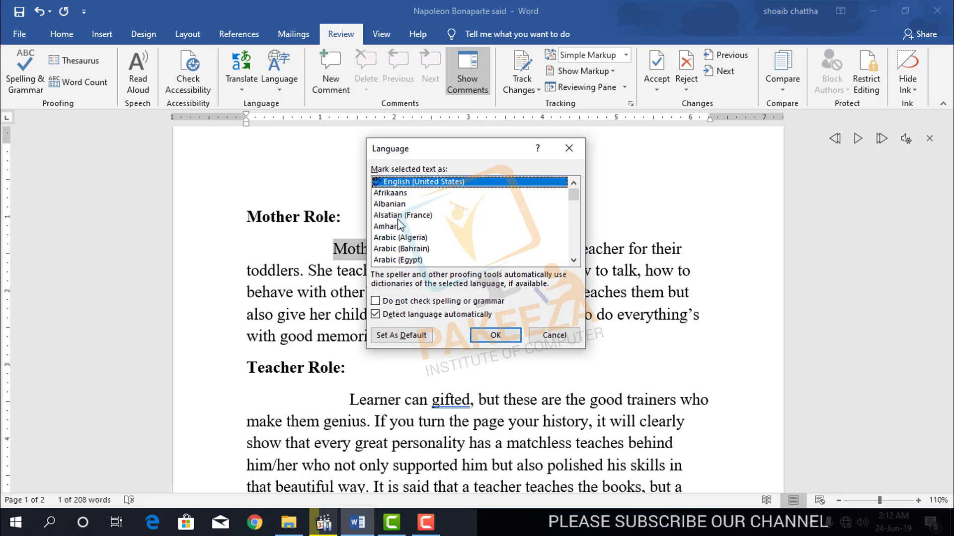
{"action": "scroll", "coordinate": [419, 222], "scroll_direction": "down", "scroll_amount": 7}
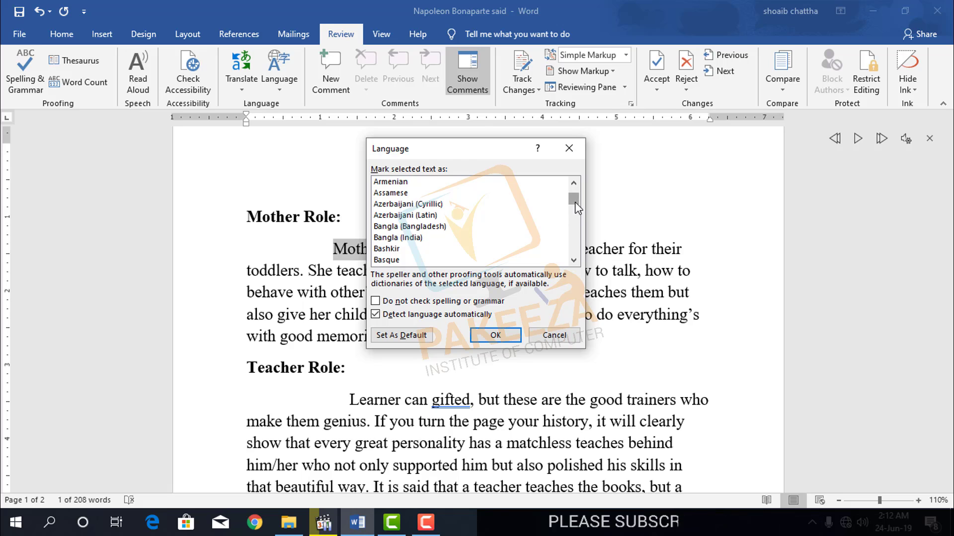
{"action": "left_click_drag", "start_coordinate": [574, 201], "coordinate": [575, 249]}
{"action": "scroll", "coordinate": [463, 218], "scroll_direction": "down", "scroll_amount": 1}
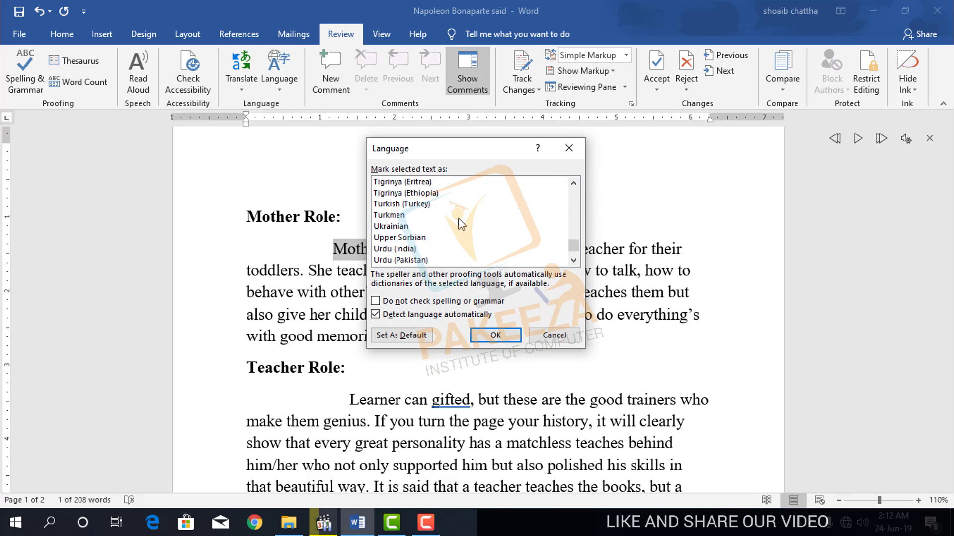
{"action": "left_click", "coordinate": [418, 260]}
{"action": "left_click", "coordinate": [495, 336]}
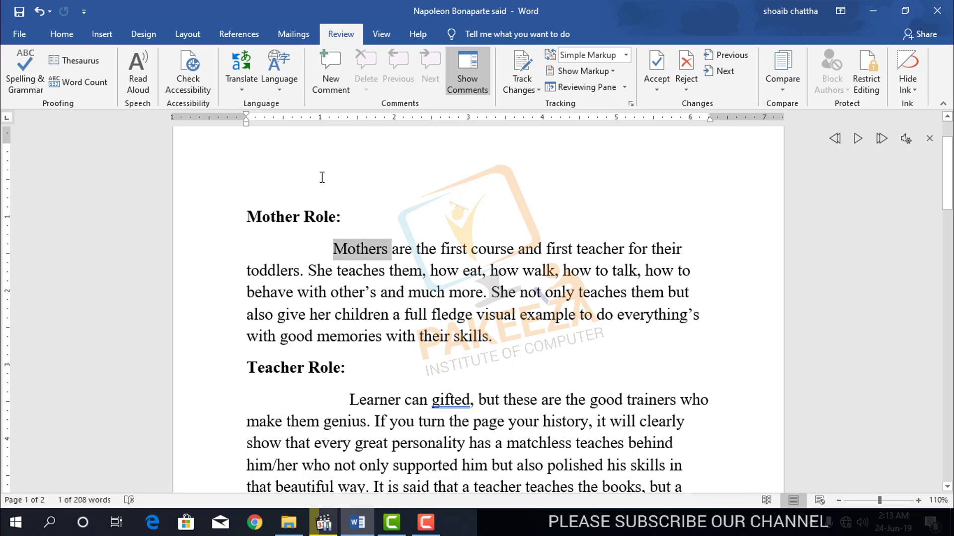
Check the Office language preferences for the Urdu (Pakistan) editing language and close the options
{"action": "left_click", "coordinate": [276, 88]}
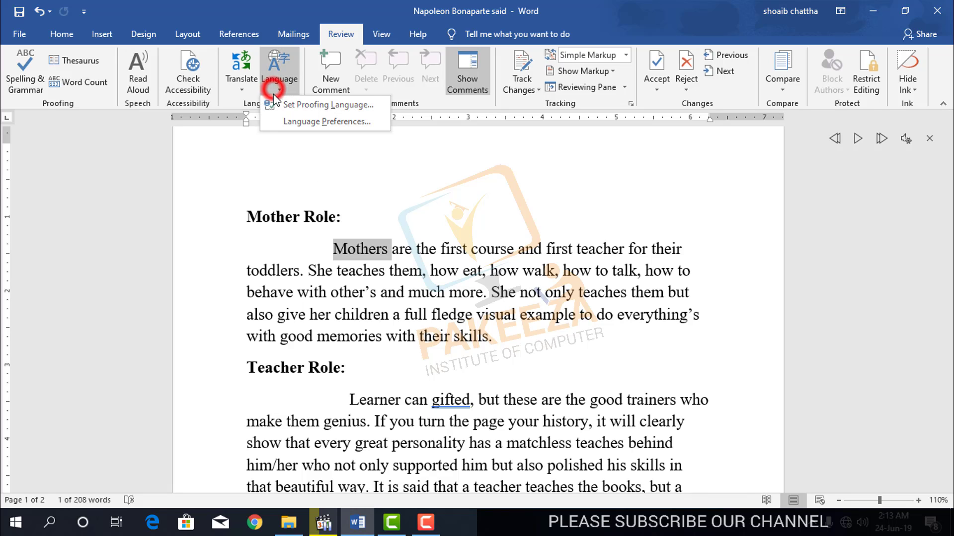
{"action": "left_click", "coordinate": [294, 121]}
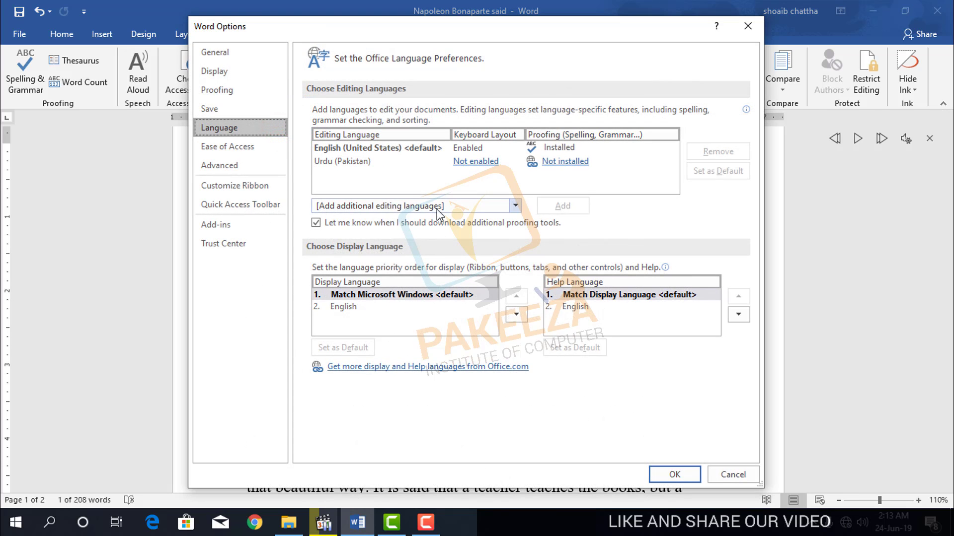
{"action": "left_click", "coordinate": [364, 163]}
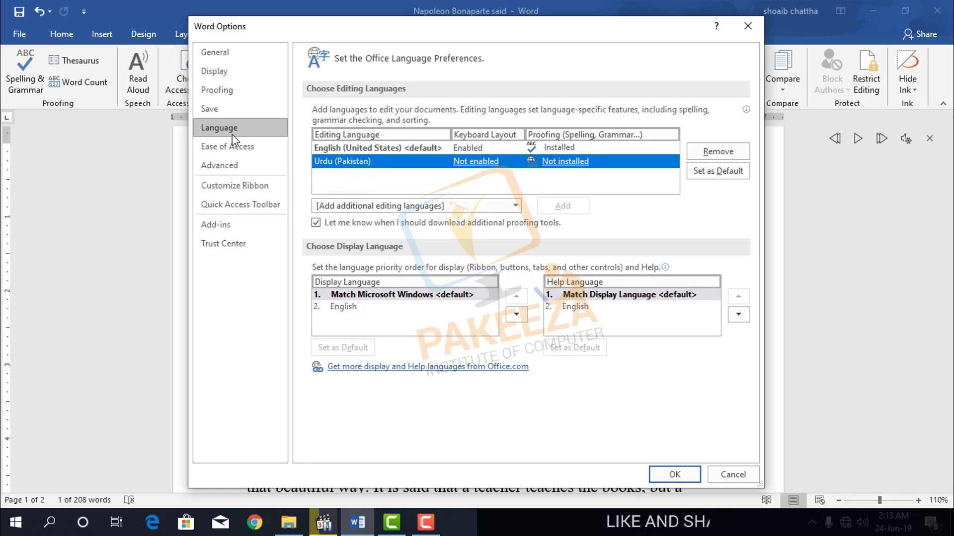
{"action": "left_click", "coordinate": [674, 474]}
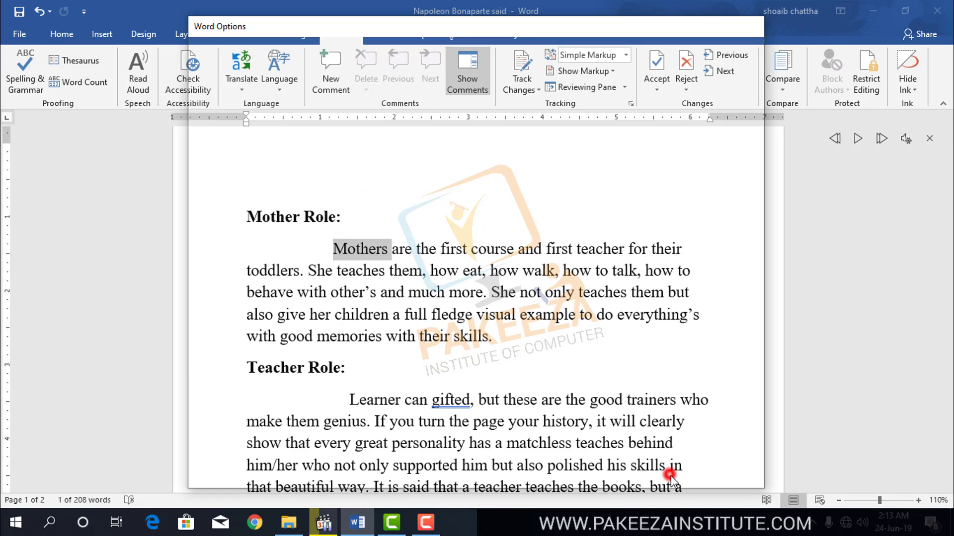
{"action": "left_click", "coordinate": [400, 229]}
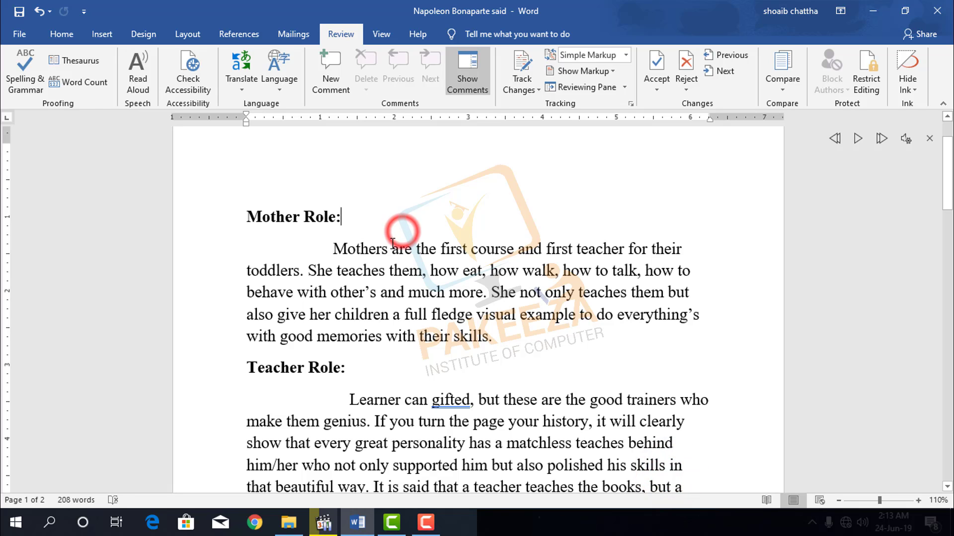
{"action": "left_click_drag", "start_coordinate": [391, 247], "coordinate": [331, 246]}
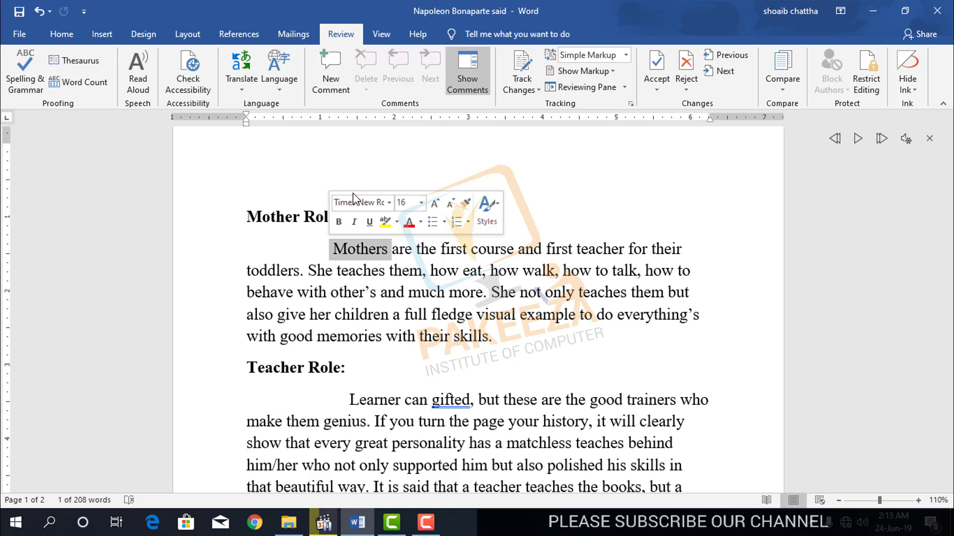
{"action": "left_click", "coordinate": [485, 170]}
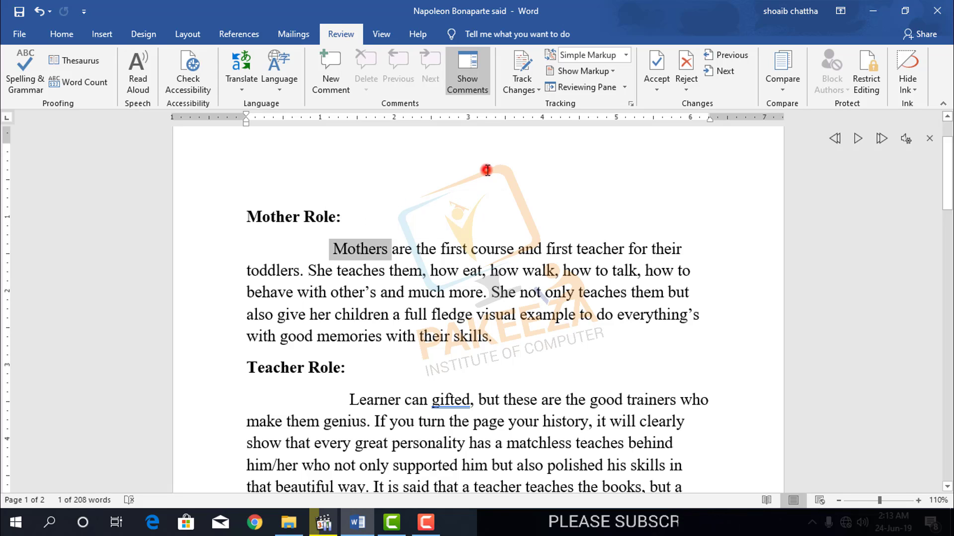